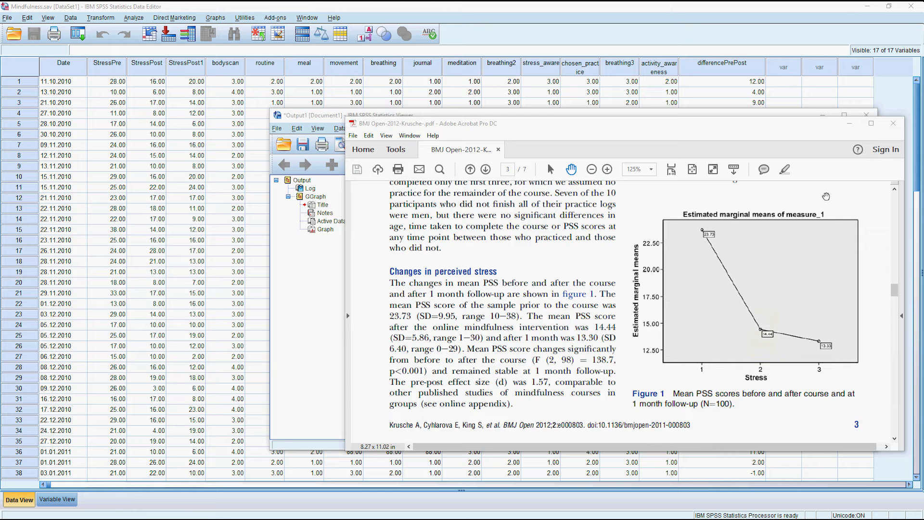
Step: Switch from the PDF article to the SPSS output viewer and examine the error bar chart of StressPre and StressPost
left_click(675, 113)
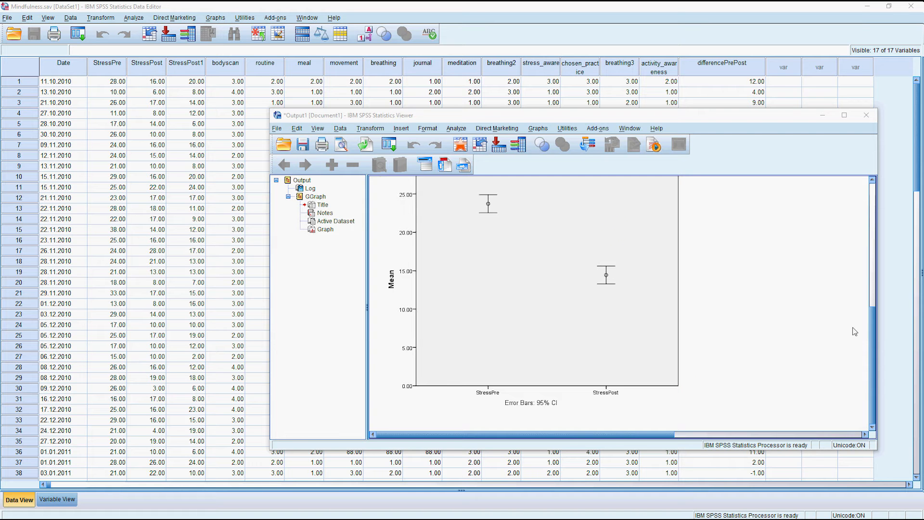
left_click_drag(874, 335, 874, 329)
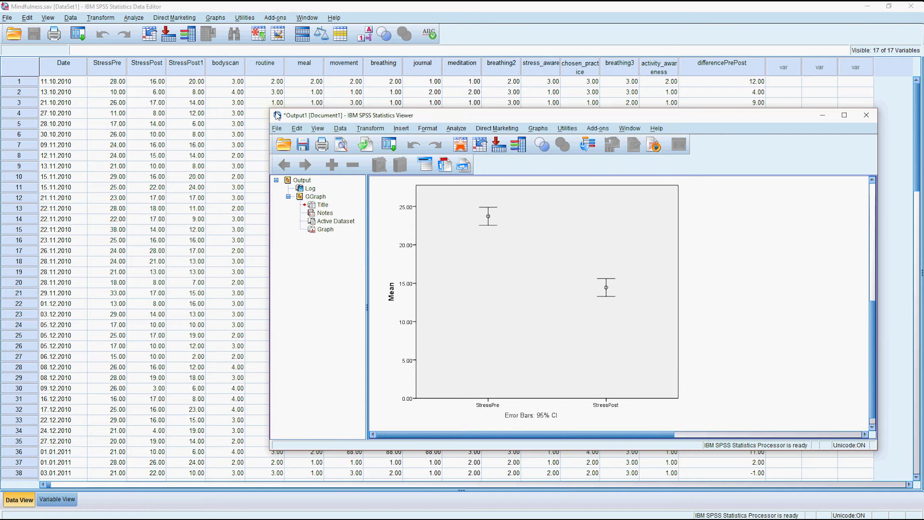
left_click_drag(270, 110, 263, 84)
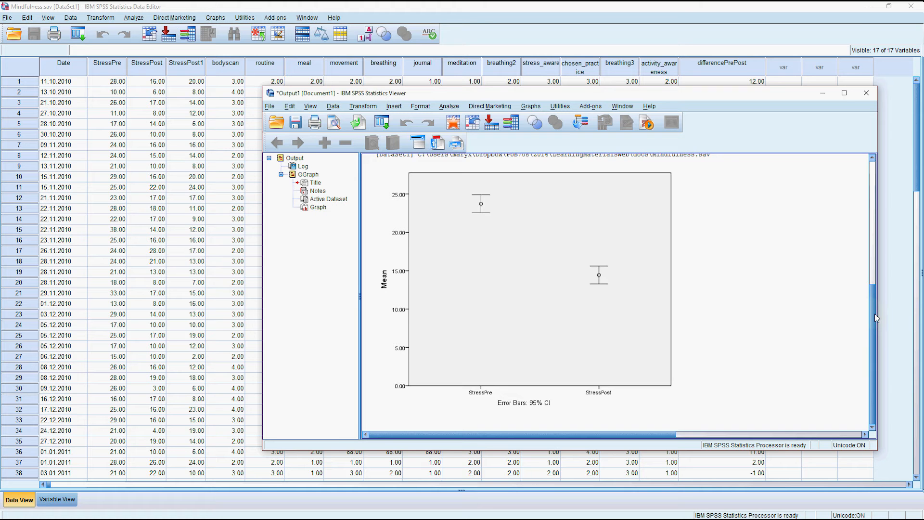
left_click_drag(875, 314, 873, 306)
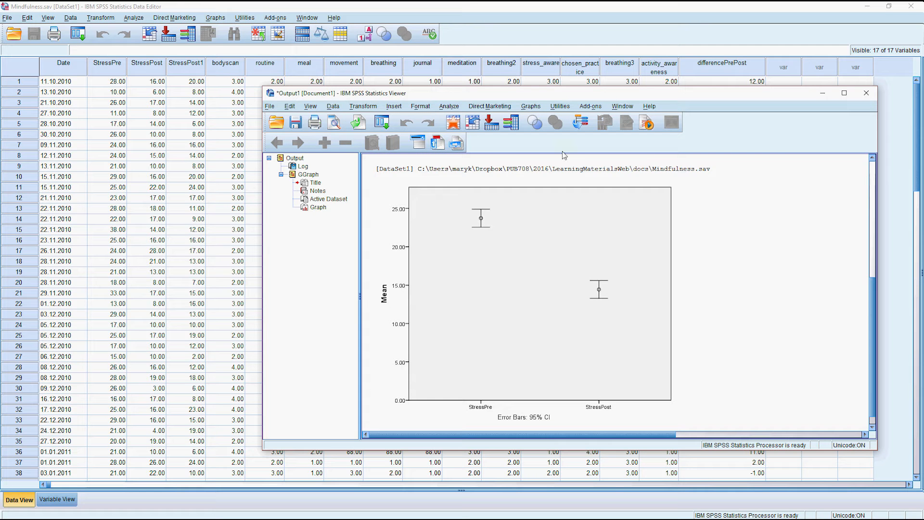
Step: Open the Chart Builder, show the boxplot chart types and reset the previous chart definition
left_click(531, 106)
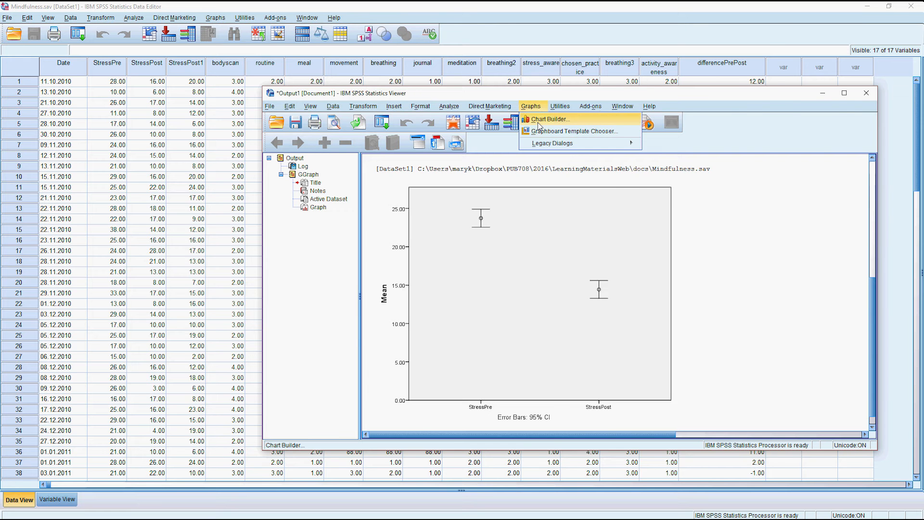
left_click(547, 118)
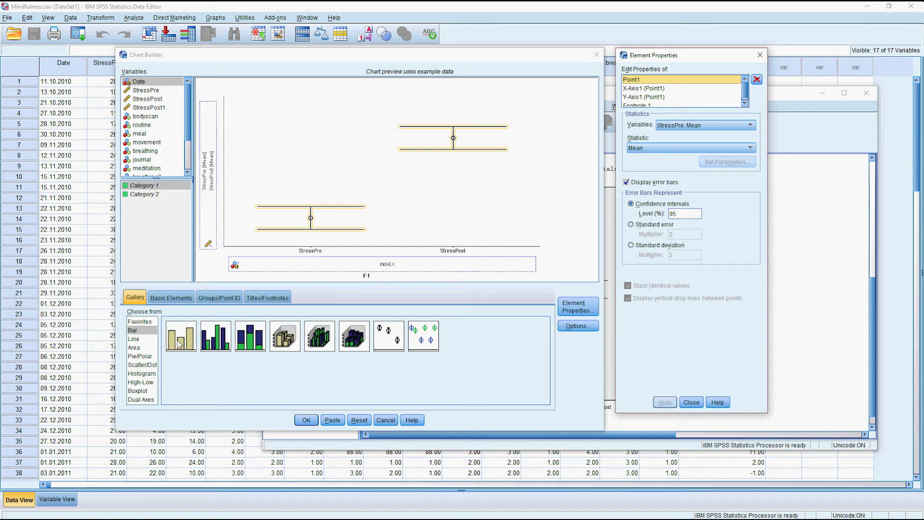
left_click(144, 390)
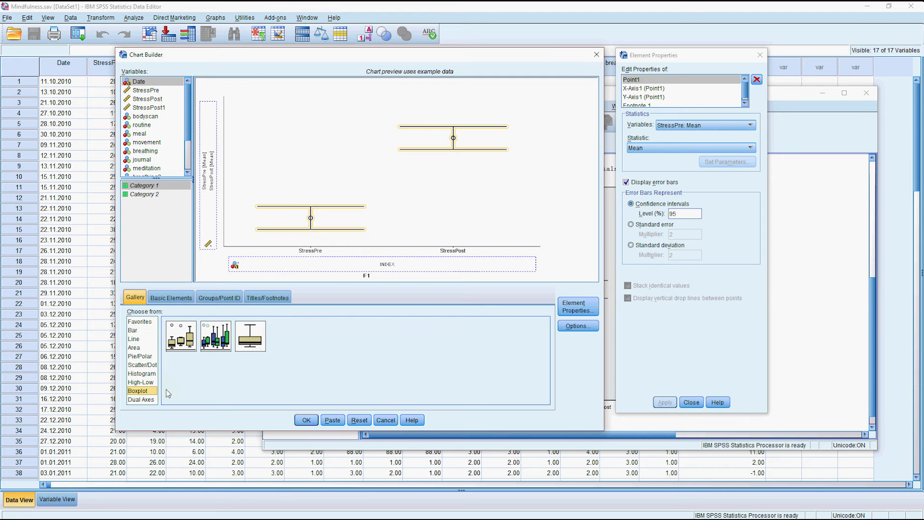
left_click(359, 419)
Step: Try to build a simple boxplot with both StressPre and StressPost on the Y-axis
left_click_drag(172, 340, 257, 202)
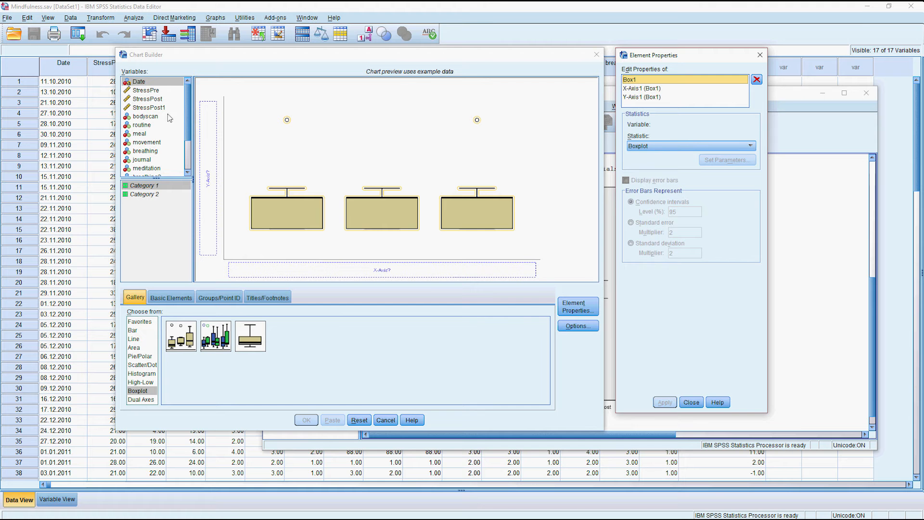
left_click_drag(152, 91, 208, 153)
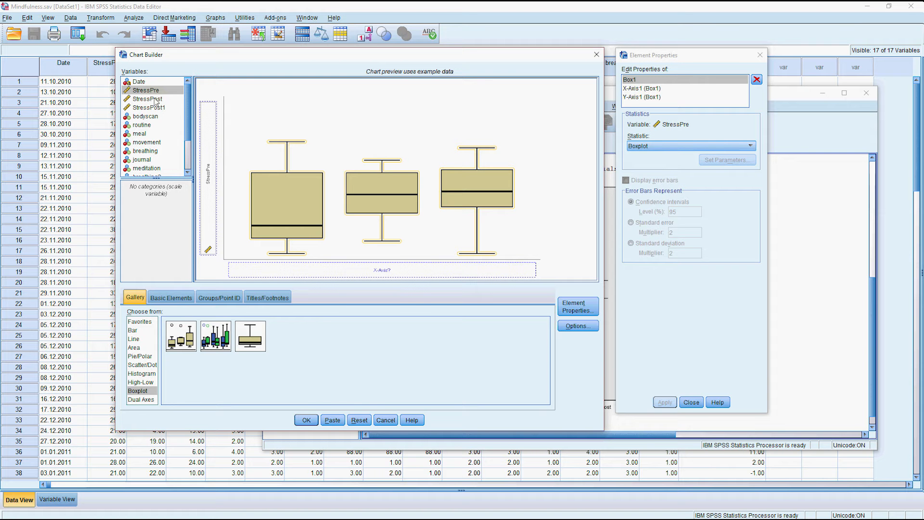
left_click_drag(155, 100, 185, 112)
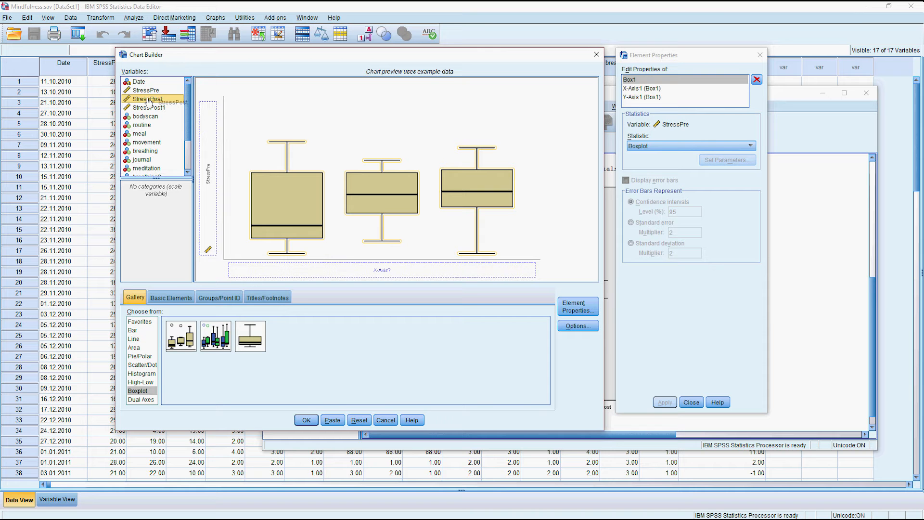
Step: Generate a 1-D boxplot of StressPre
left_click_drag(256, 340, 267, 270)
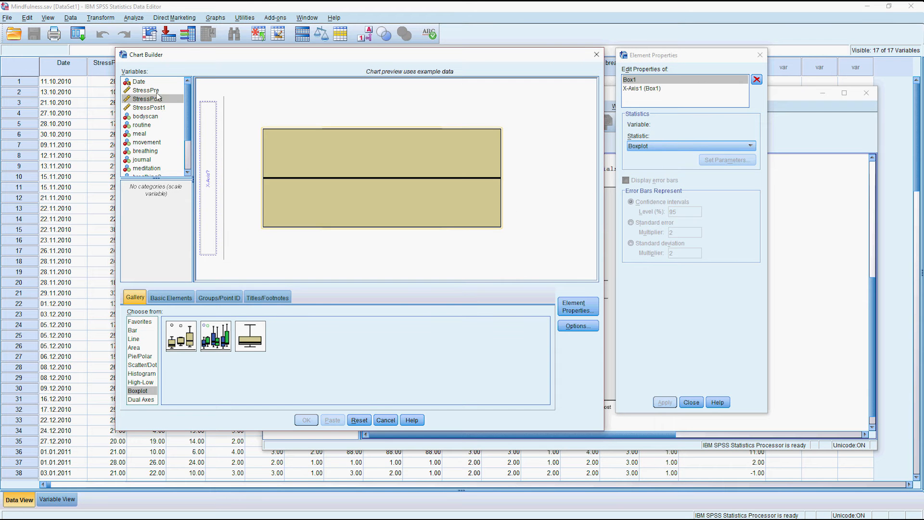
left_click_drag(146, 90, 208, 178)
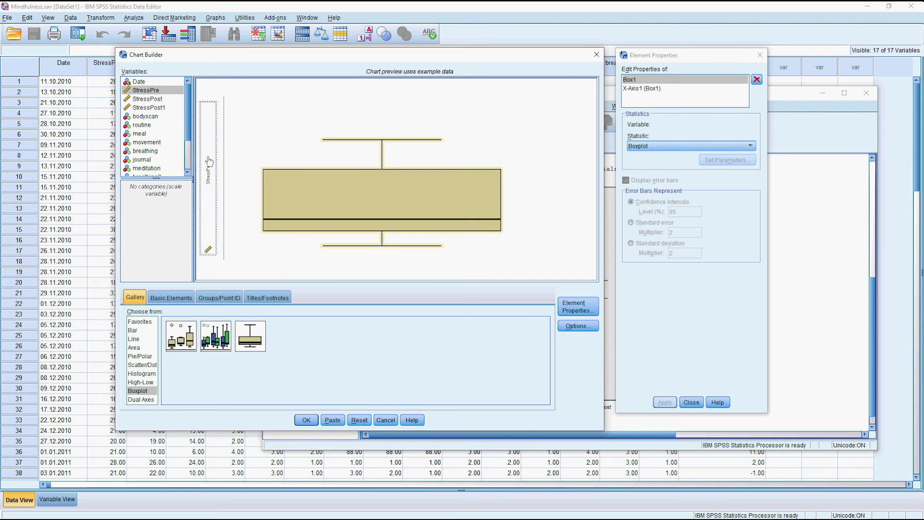
left_click(307, 421)
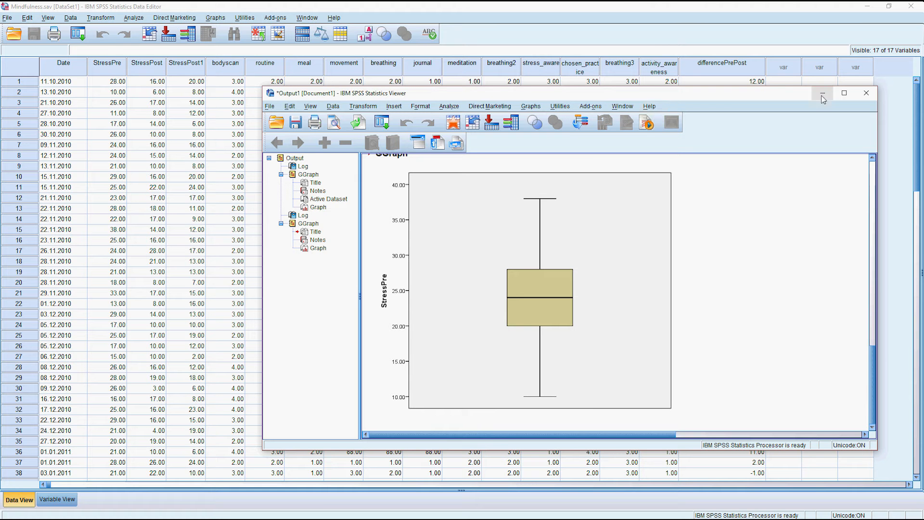
Step: Return to the data editor and examine the differencePrePost column
left_click_drag(805, 94, 804, 118)
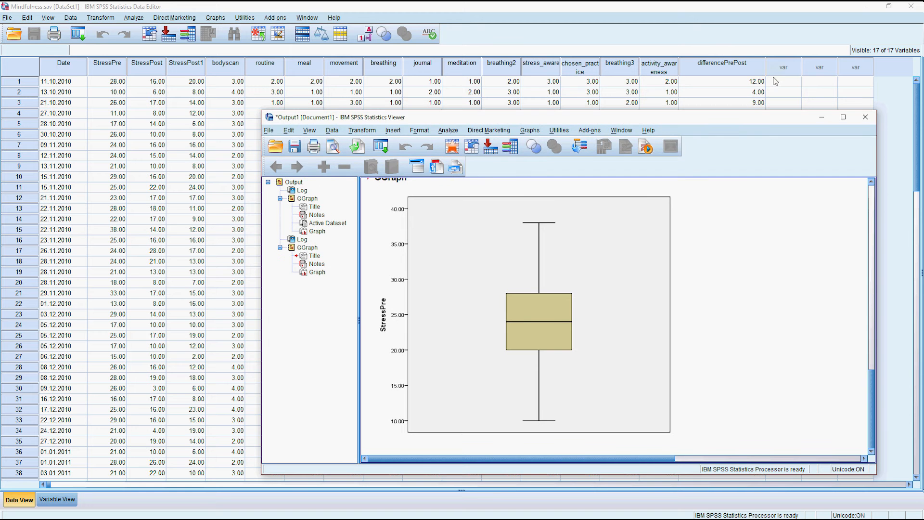
left_click(748, 72)
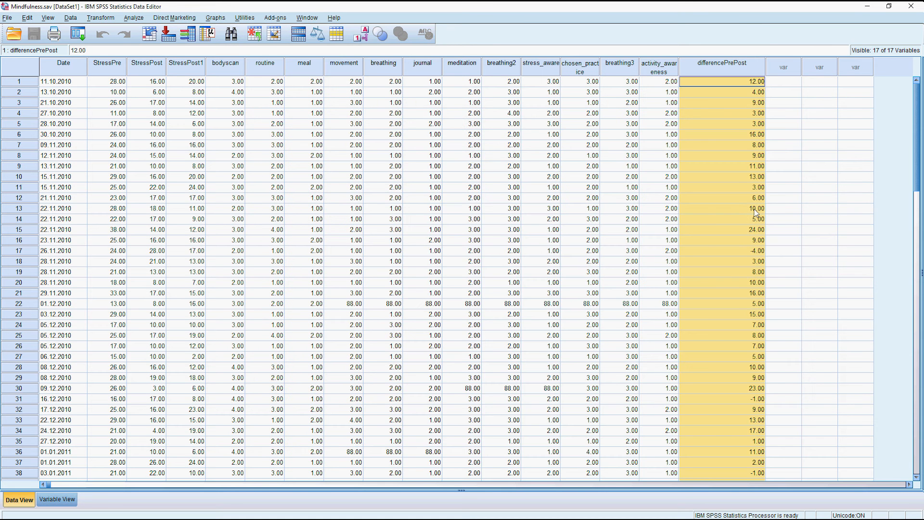
left_click(728, 82)
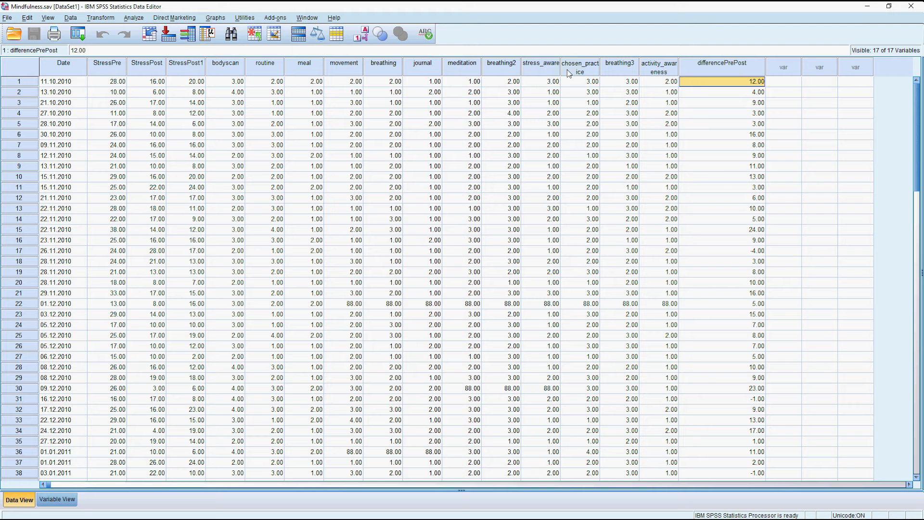
Step: Open Compute Variable and name the target variable diffStress
left_click(101, 18)
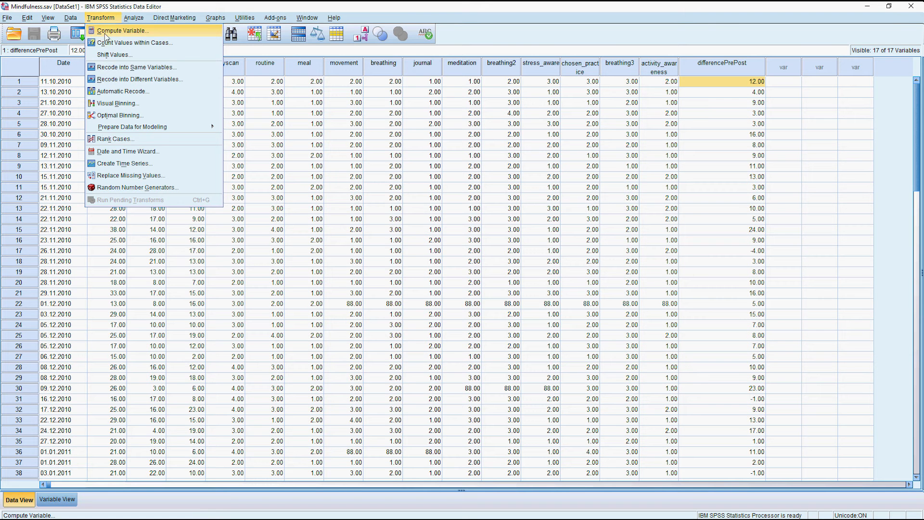
left_click(124, 31)
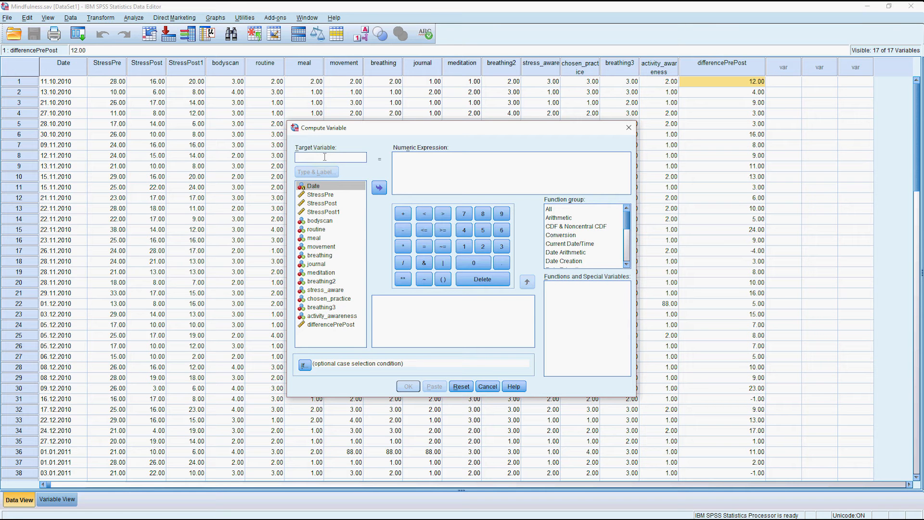
left_click(325, 157)
type("diff")
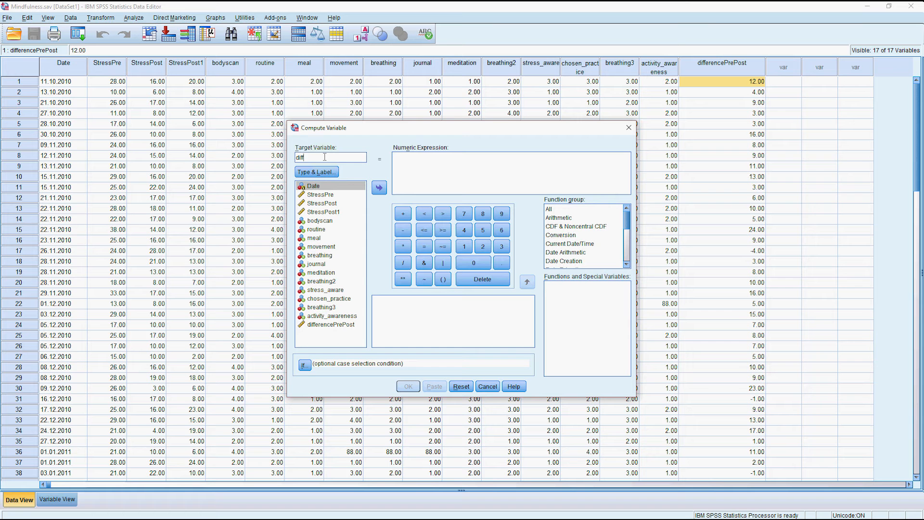
type("Stress")
Step: Define the numeric expression as StressPre - StressPost and run the computation
left_click(416, 164)
left_click(322, 195)
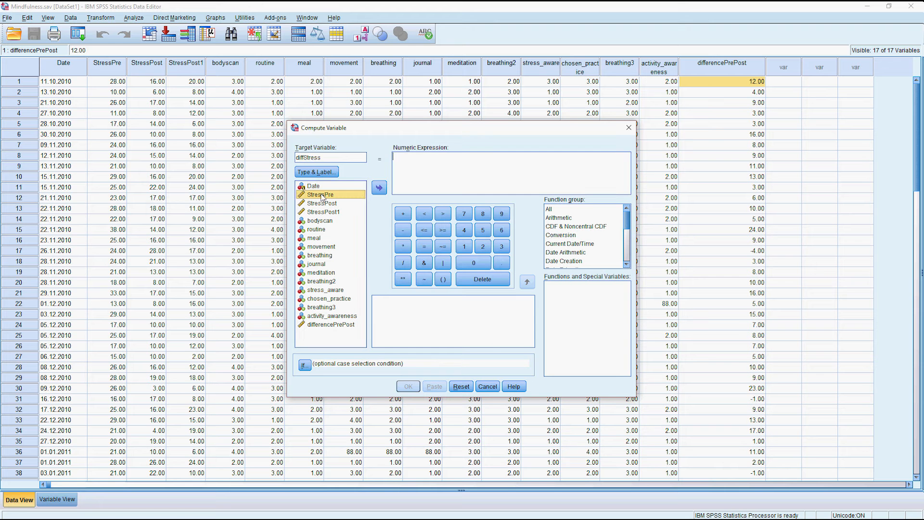
left_click(380, 189)
left_click(381, 189)
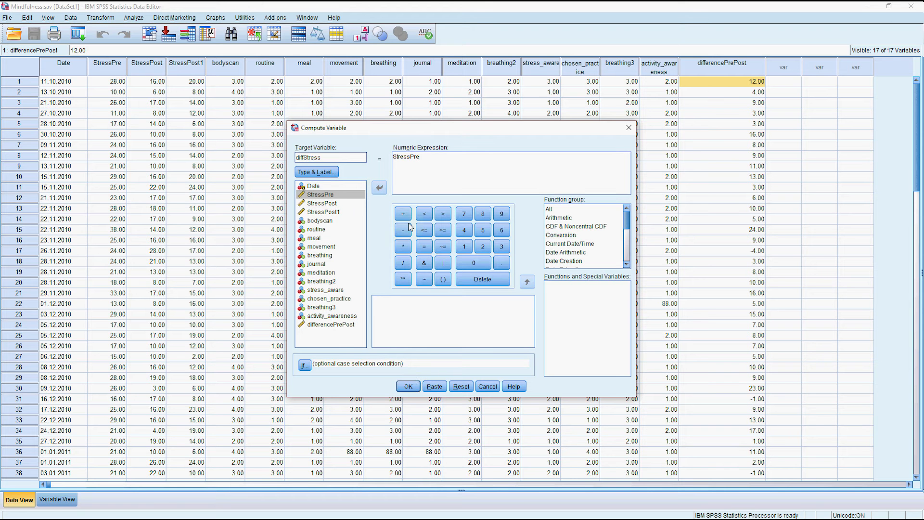
left_click(403, 234)
left_click(334, 204)
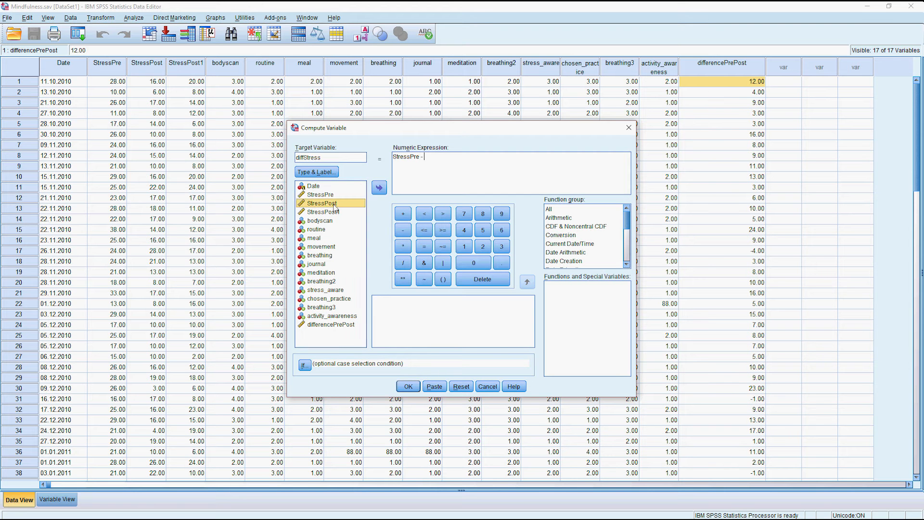
left_click(379, 188)
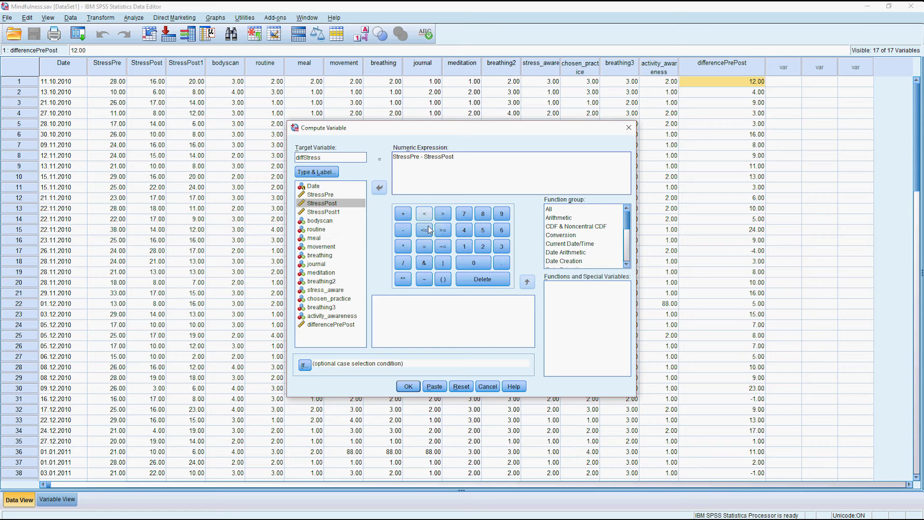
left_click(409, 386)
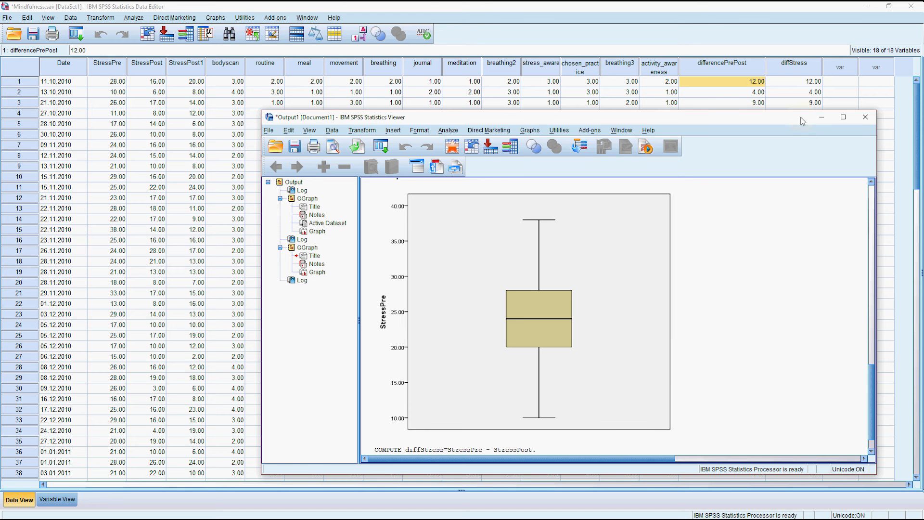
Step: Return to the data editor and compare the diffStress column with the differencePrePost column
left_click(785, 17)
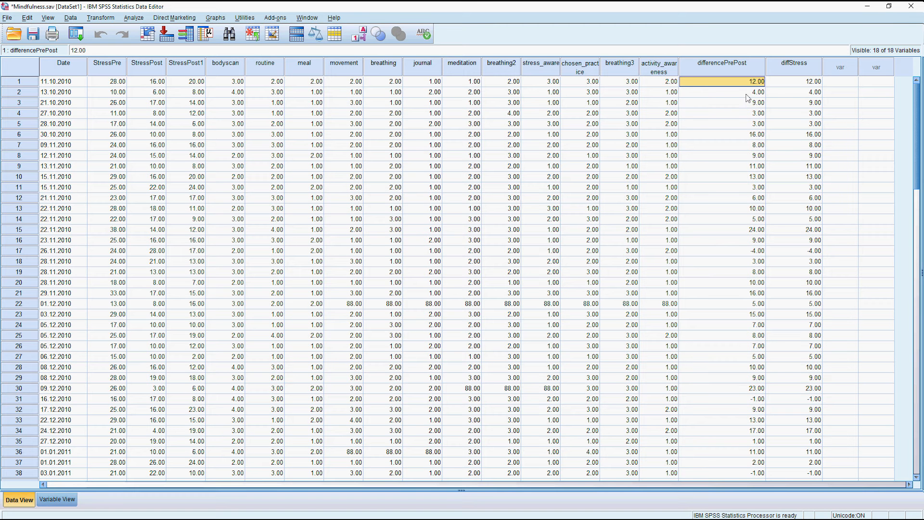
left_click(787, 85)
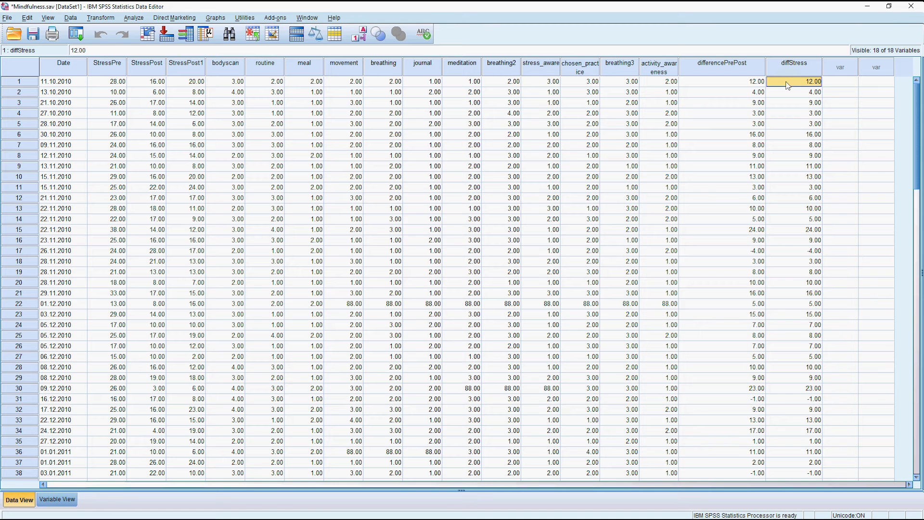
left_click(750, 85)
left_click(781, 84)
left_click(799, 69)
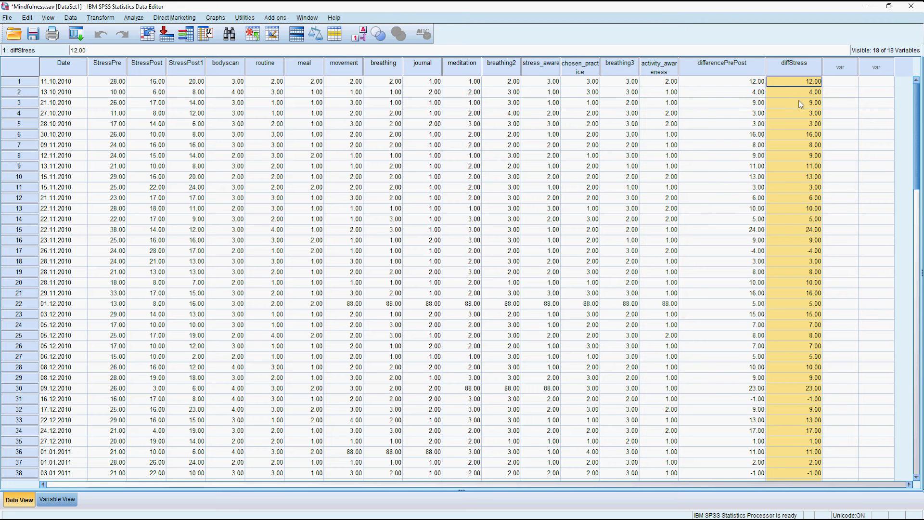
Step: Generate a 1-D boxplot of diffStress in place of StressPre using the Chart Builder
left_click(216, 18)
left_click(226, 31)
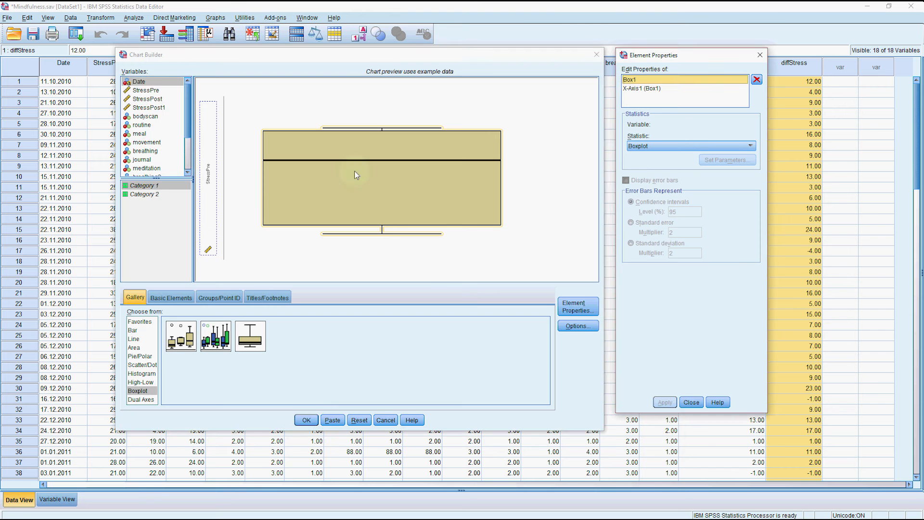
scroll(182, 162, "down", 3)
left_click_drag(145, 172, 208, 179)
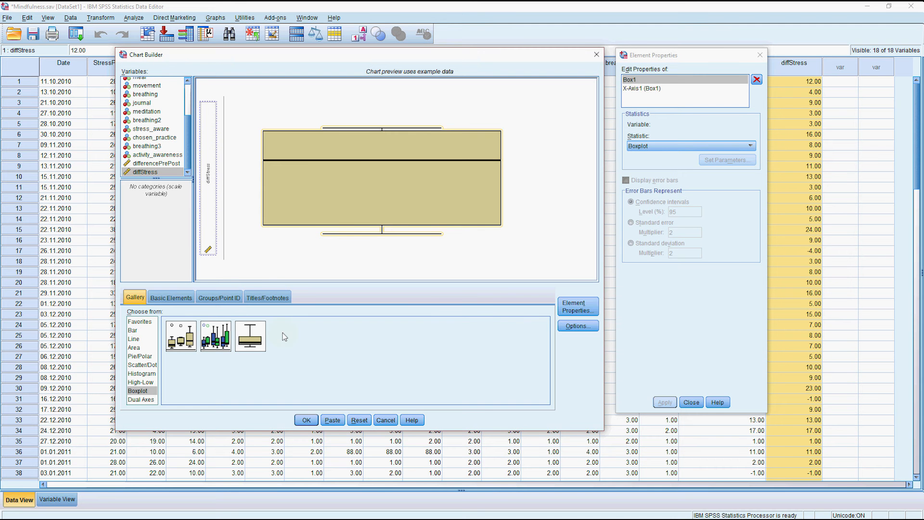
left_click(308, 418)
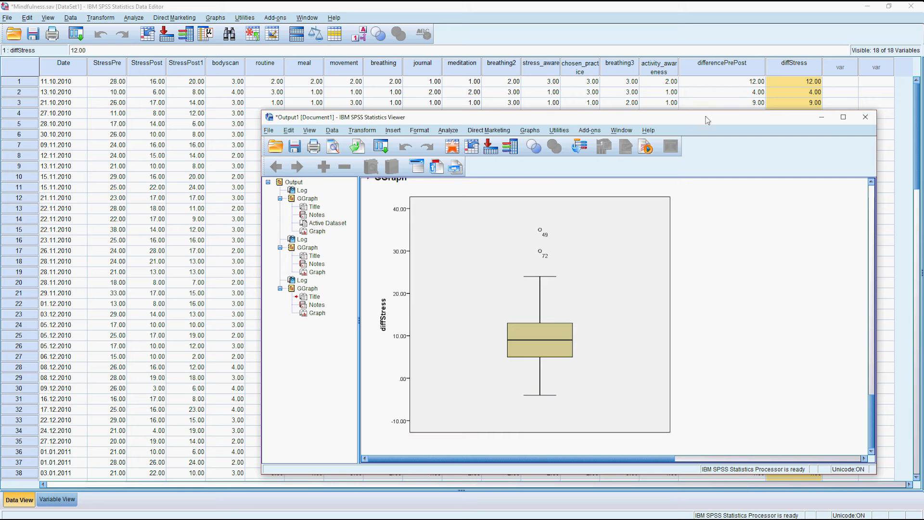
Step: Generate a simple histogram of diffStress in place of the boxplot using the Chart Builder
left_click_drag(707, 112, 707, 47)
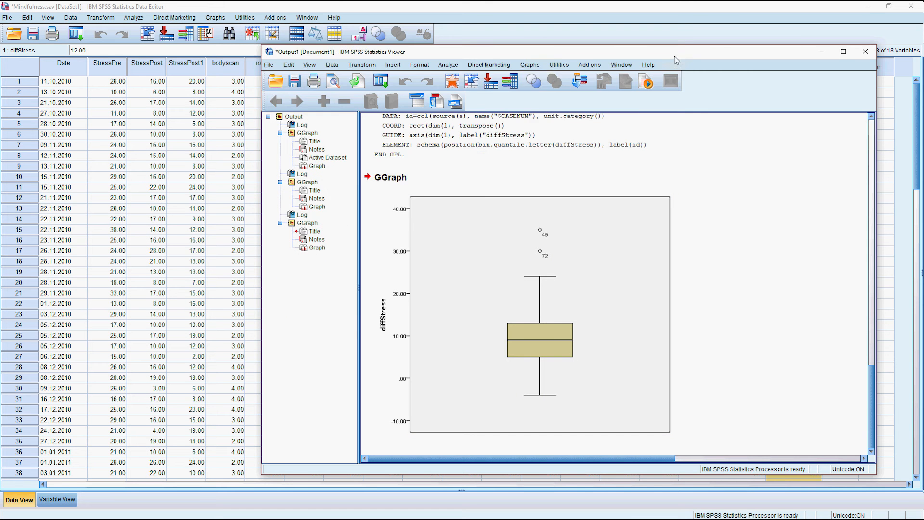
left_click(530, 64)
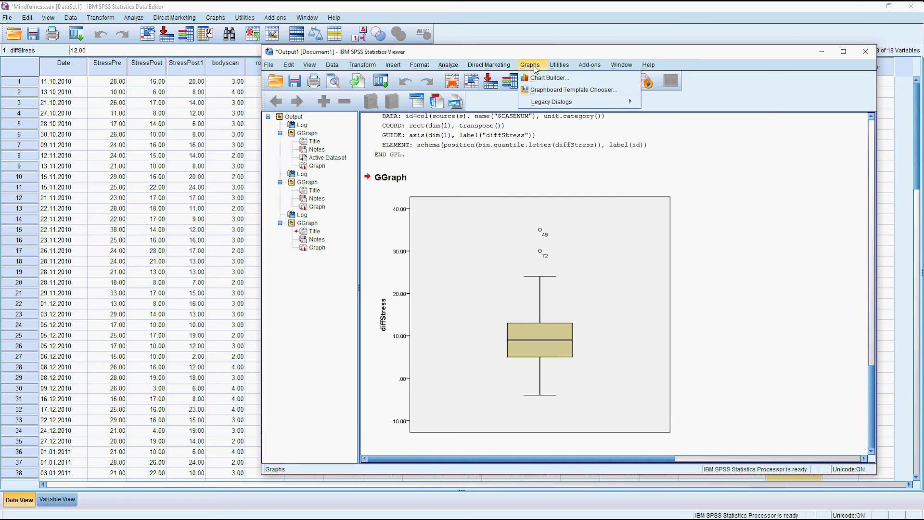
left_click(533, 78)
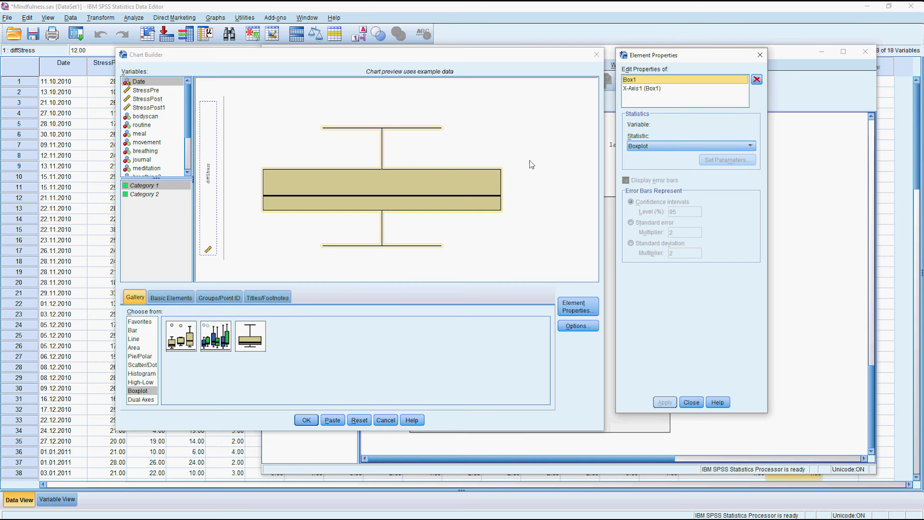
left_click(156, 374)
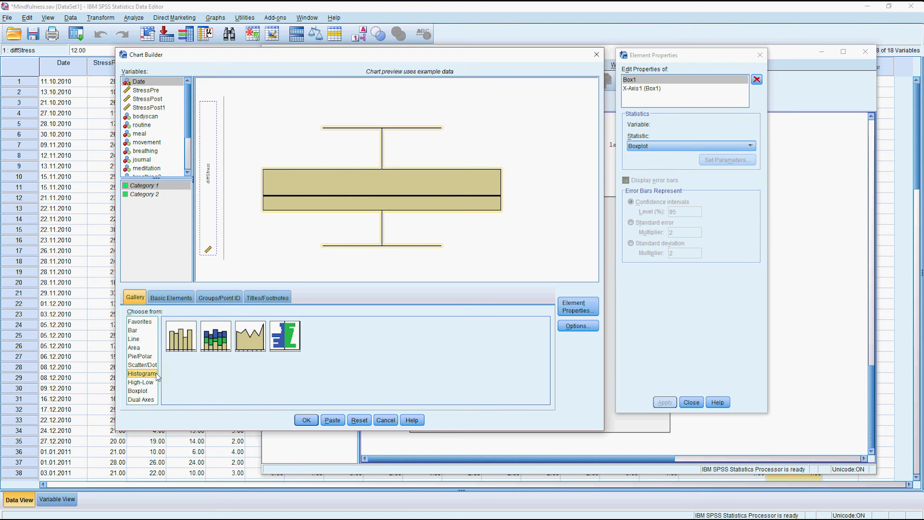
left_click_drag(181, 337, 283, 215)
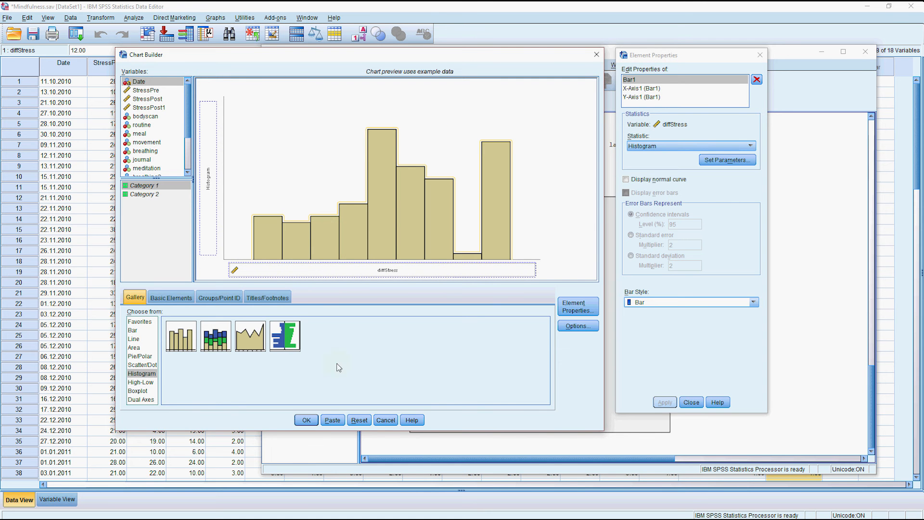
left_click(306, 420)
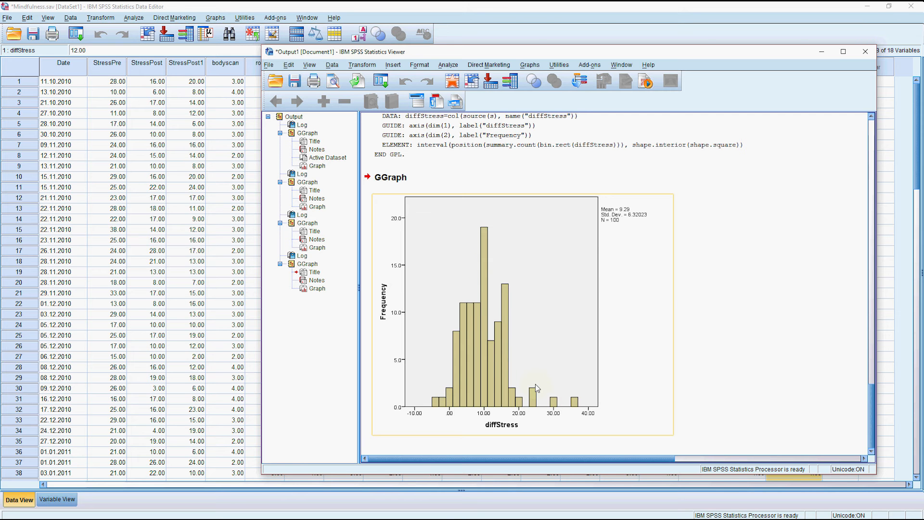
Step: Generate the diffStress histogram again with the normal curve displayed over the bars
left_click(530, 65)
left_click(544, 76)
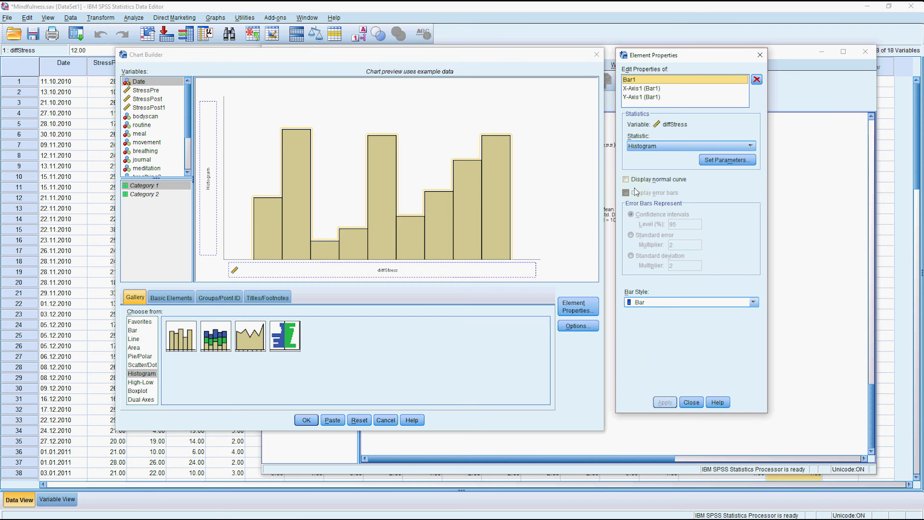
left_click(626, 179)
left_click(665, 402)
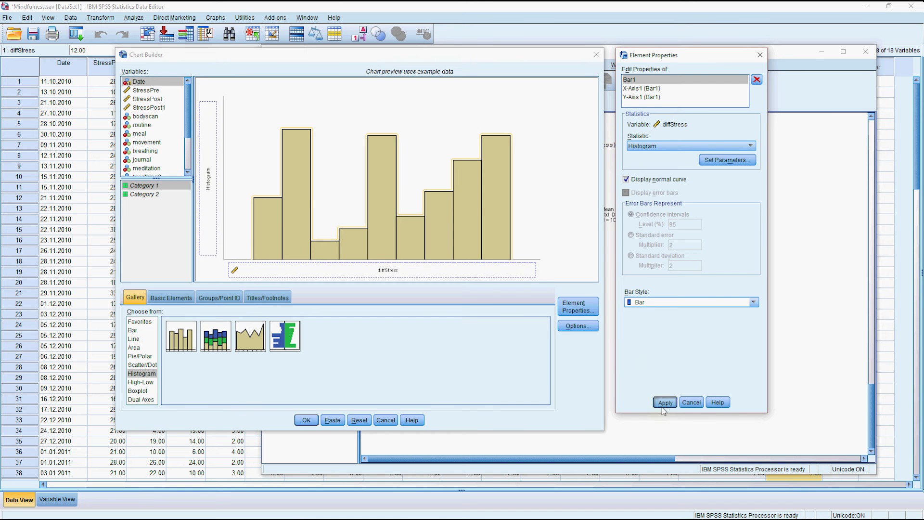
left_click(306, 420)
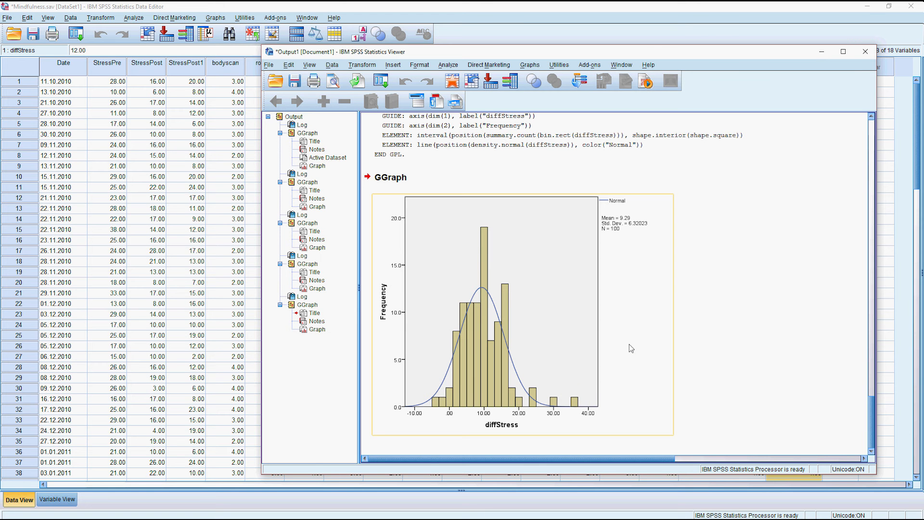
scroll(630, 344, "up", 3)
scroll(629, 345, "down", 3)
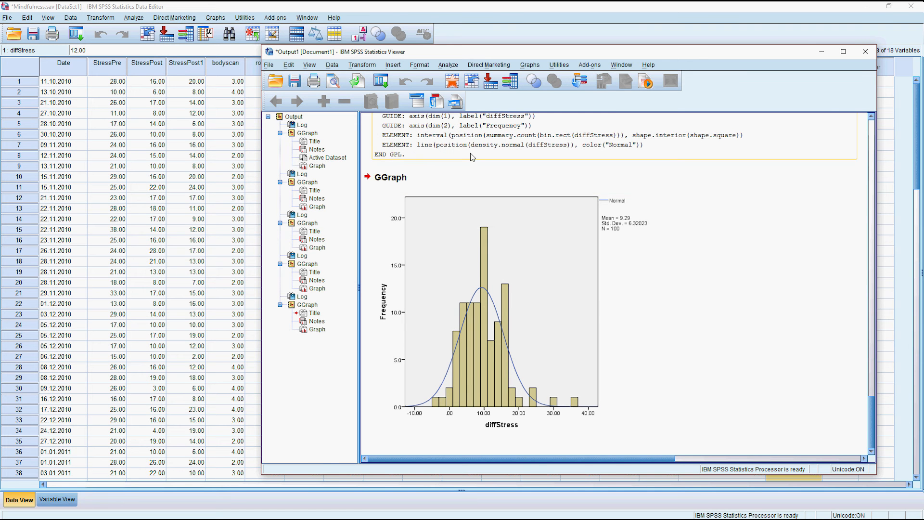
Step: Reset the Chart Builder and start a simple error bar chart from the bar chart gallery
left_click(531, 65)
left_click(526, 77)
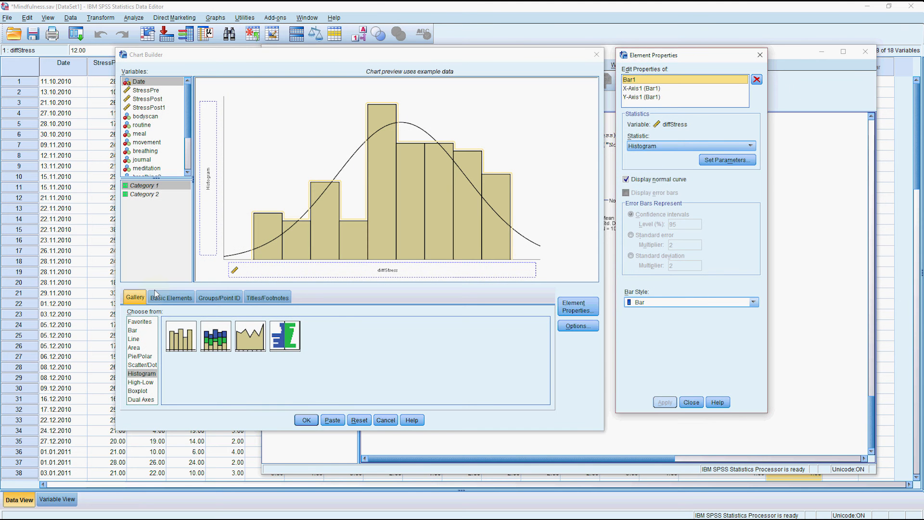
left_click(135, 332)
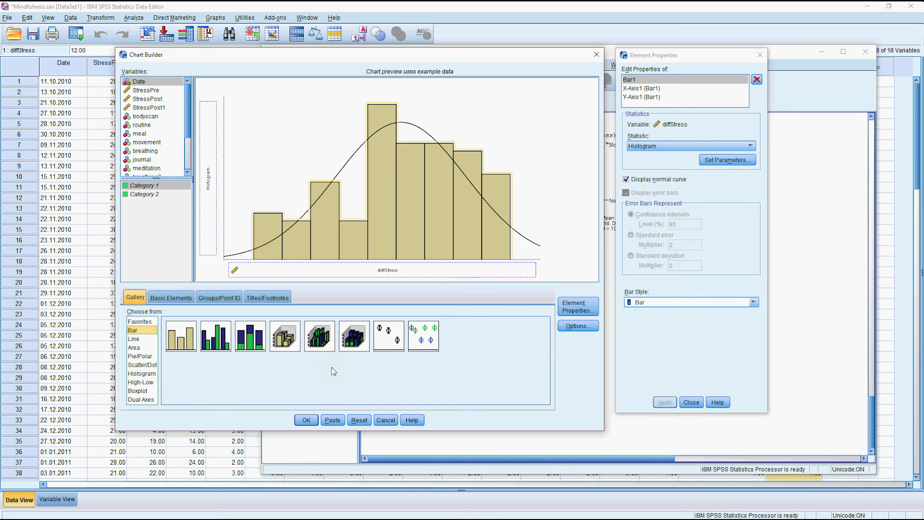
left_click(359, 420)
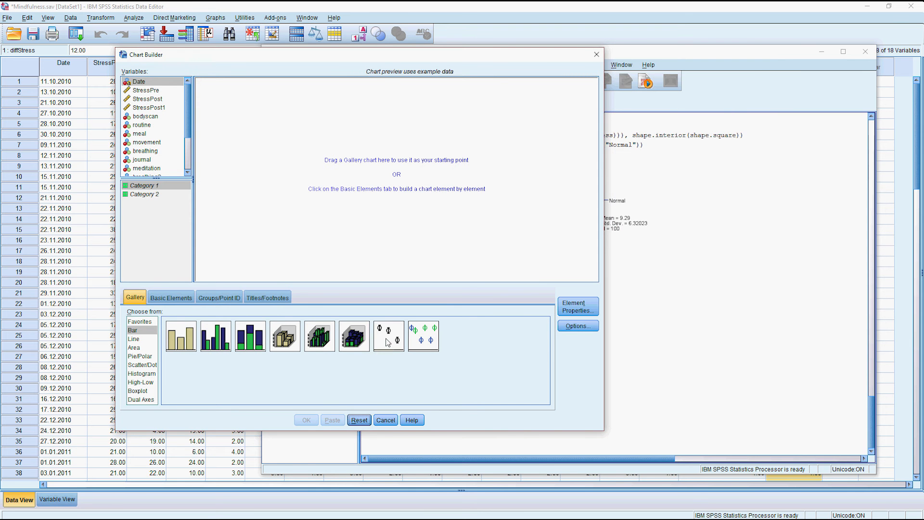
left_click_drag(388, 343, 352, 206)
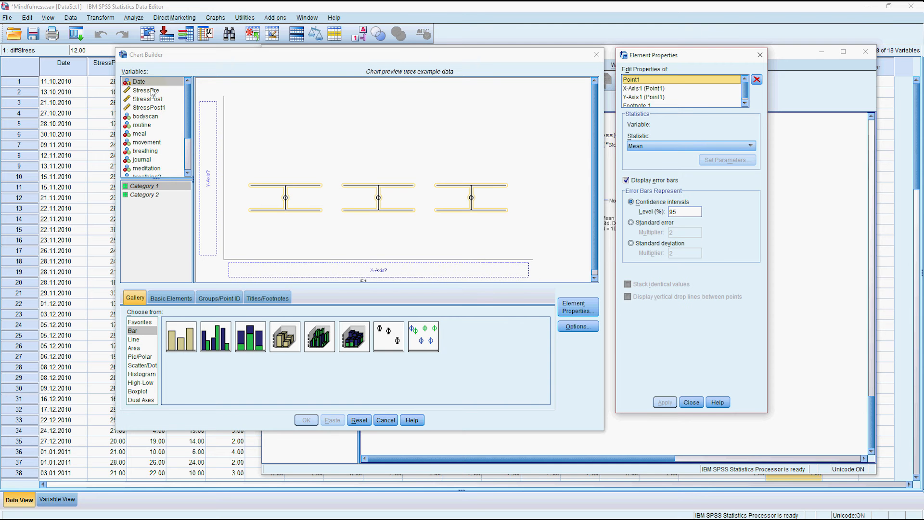
Step: Put StressPre and StressPost together on the Y axis as a summary group and generate the error bar chart of their means
left_click_drag(152, 92, 208, 166)
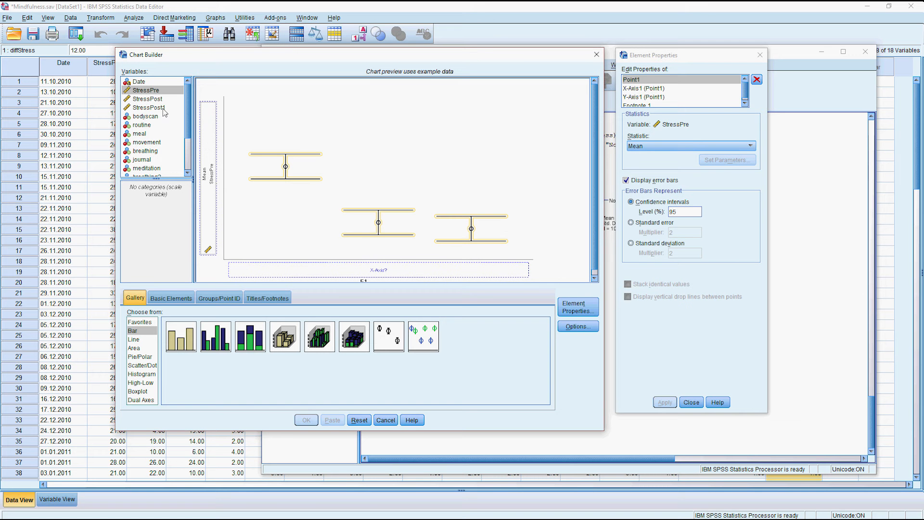
left_click(137, 101)
left_click_drag(136, 103, 209, 117)
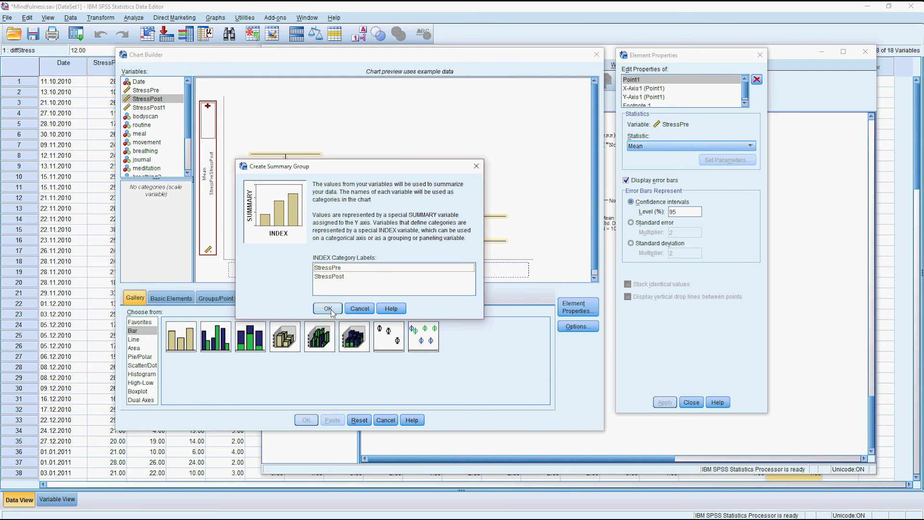
left_click(329, 309)
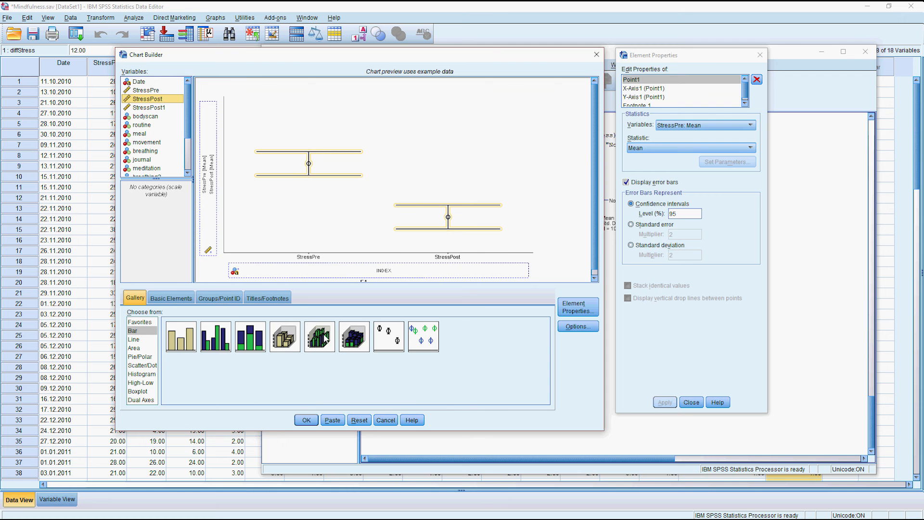
left_click(308, 420)
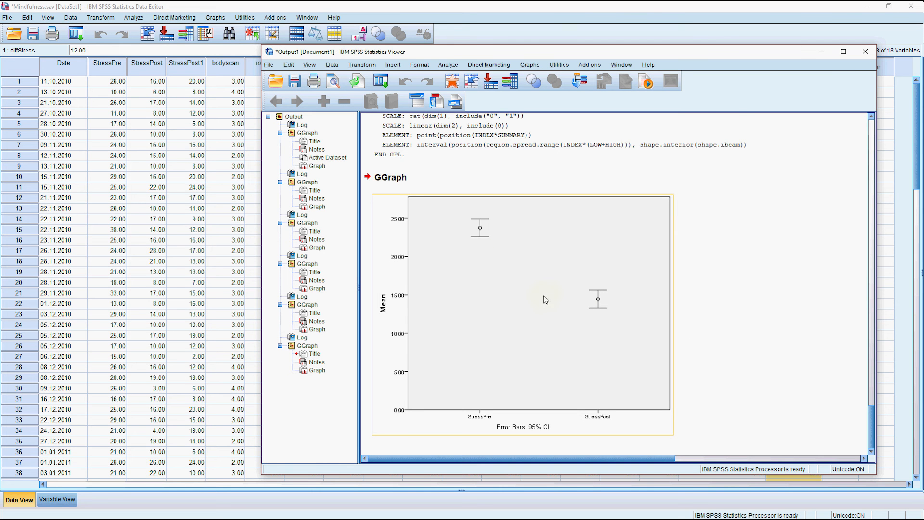
scroll(546, 300, "up", 5)
scroll(546, 300, "up", 5)
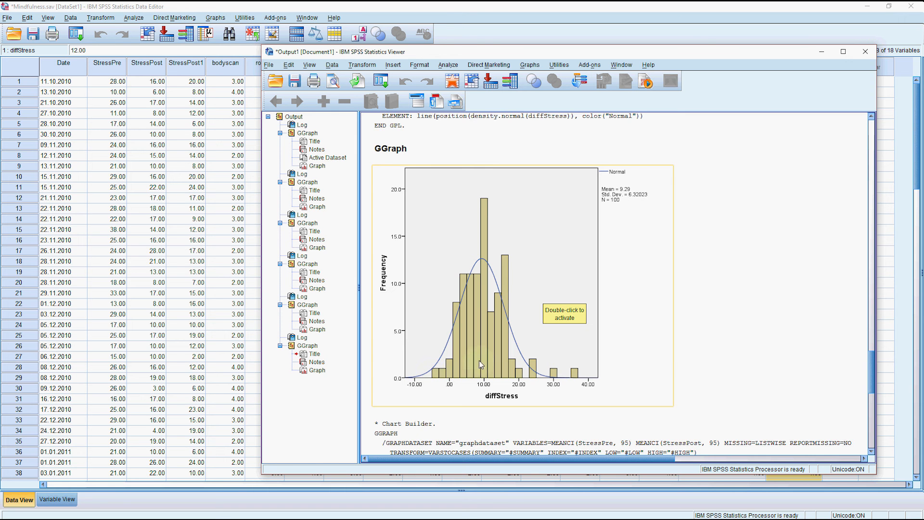
scroll(480, 364, "down", 15)
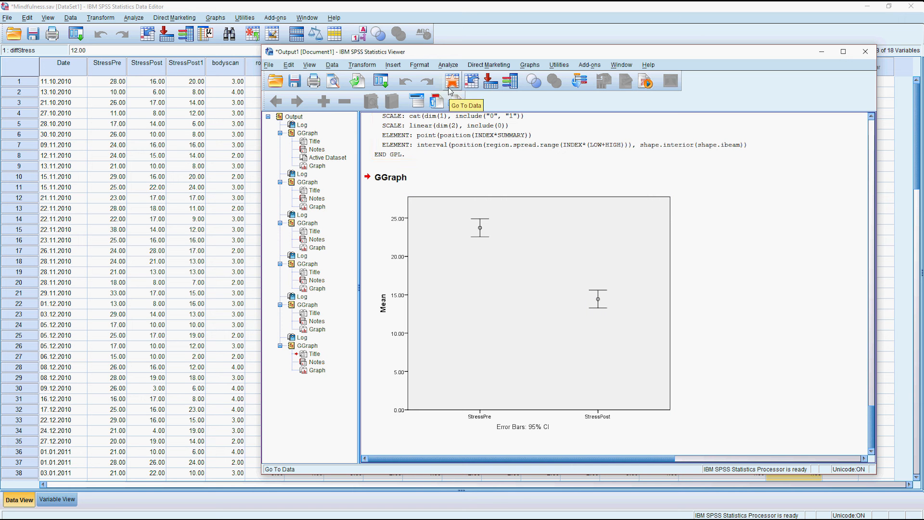
Step: Run a Paired-Samples T Test with StressPre and StressPost as the first pair
left_click(449, 66)
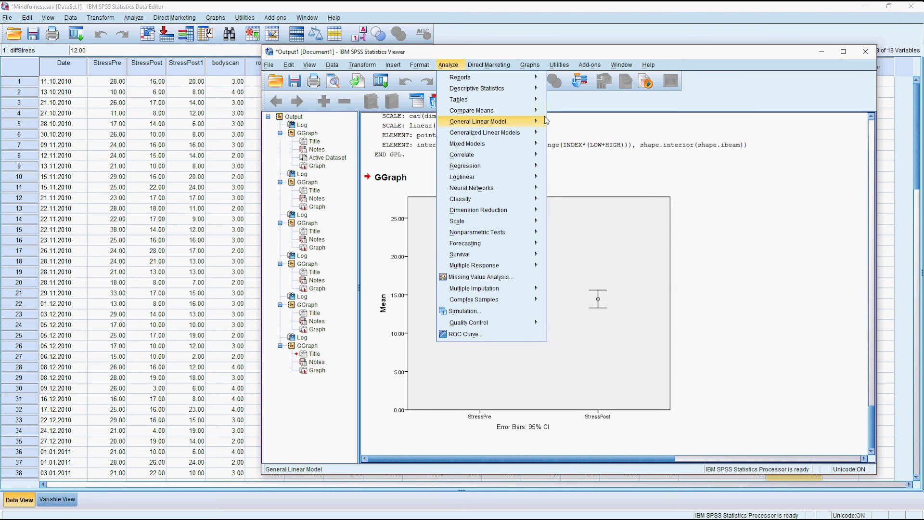
mouse_move(530, 110)
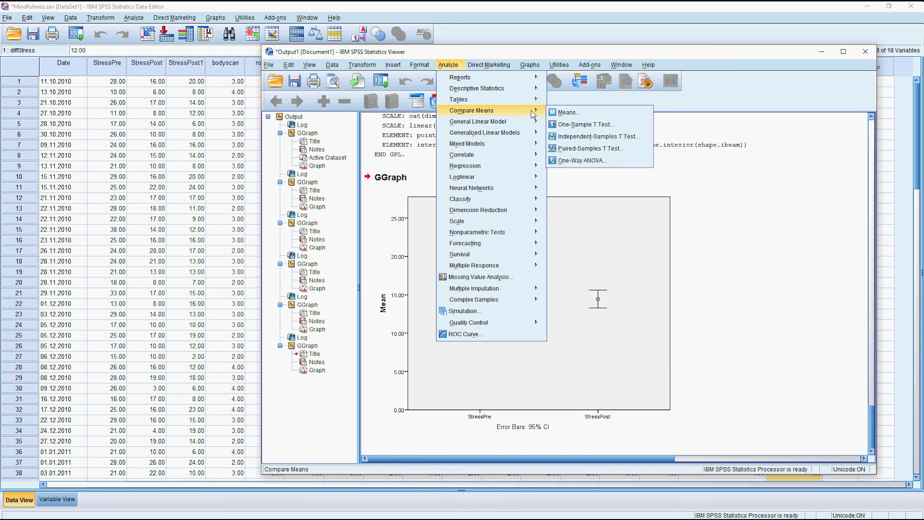
left_click(634, 149)
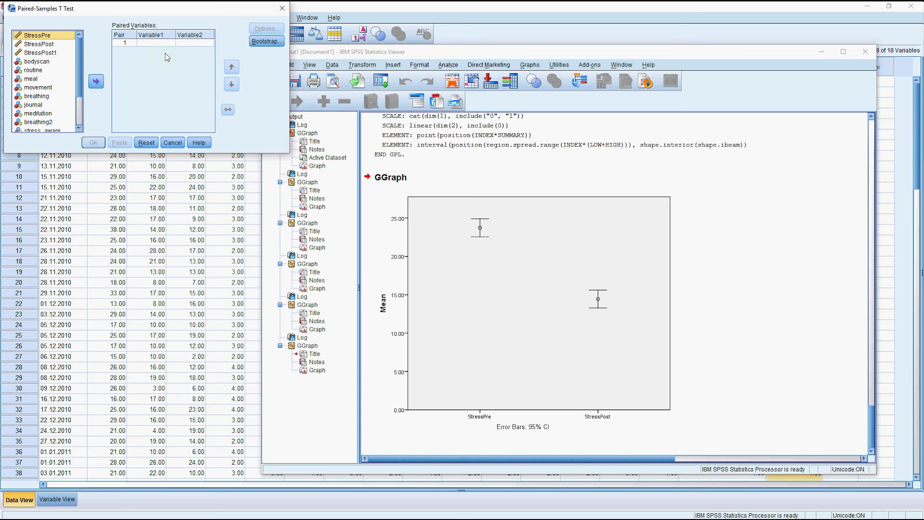
left_click(97, 82)
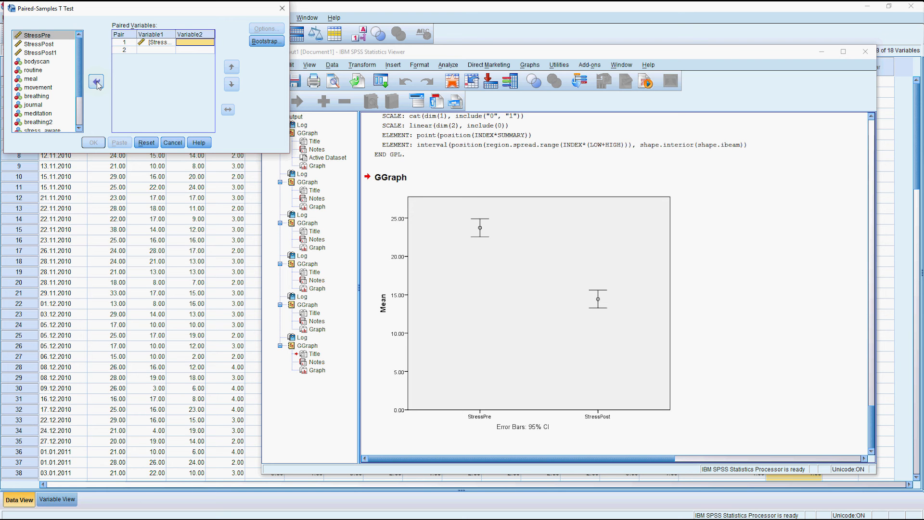
left_click(48, 44)
left_click(97, 82)
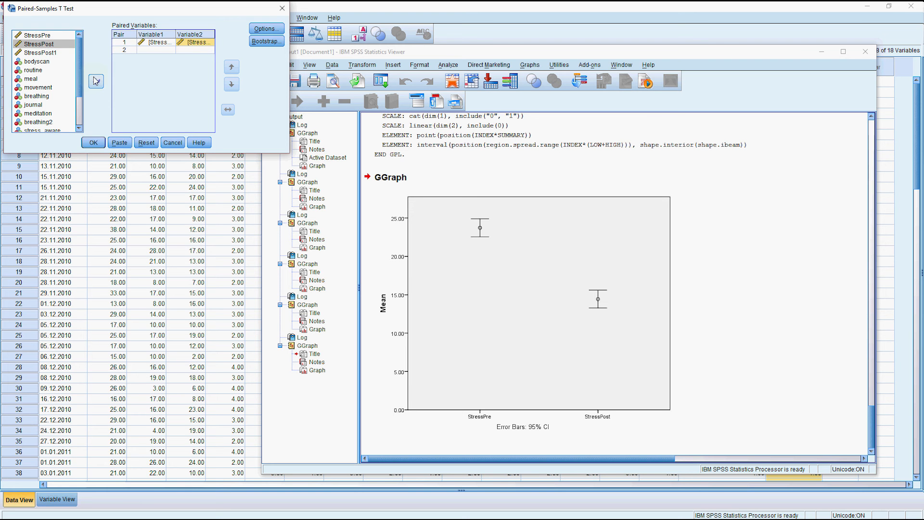
left_click(93, 143)
Step: Examine the paired-samples statistics, correlations and test tables alongside the diffStress histogram and the error bar chart
scroll(426, 157, "down", 1)
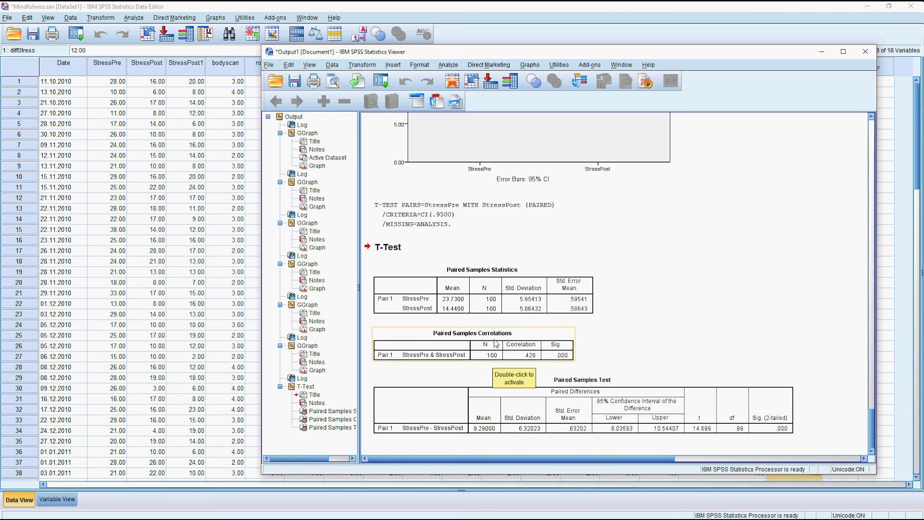
scroll(486, 410, "up", 4)
scroll(500, 331, "up", 10)
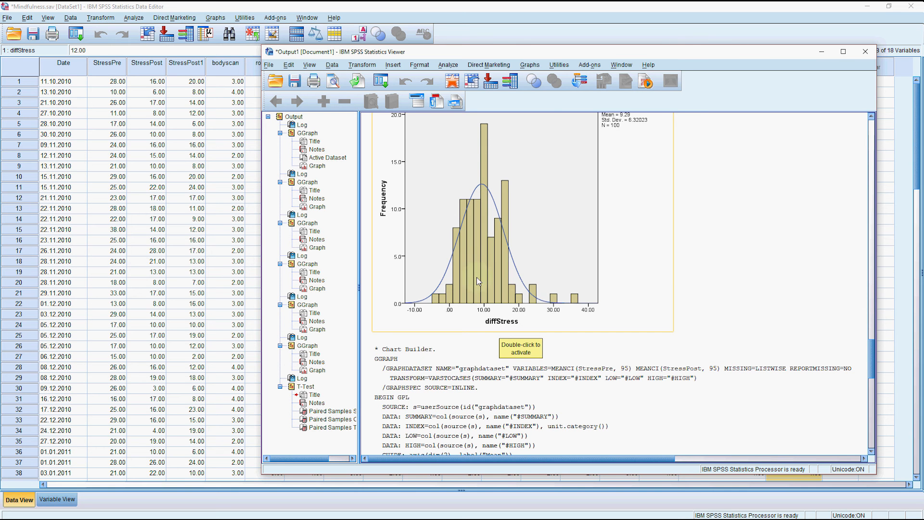
scroll(476, 295, "down", 5)
scroll(476, 299, "down", 7)
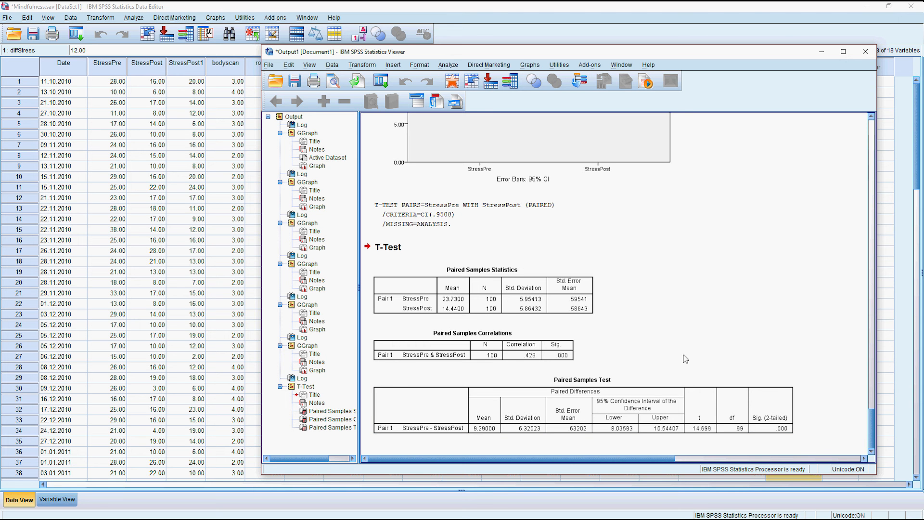
scroll(687, 358, "up", 3)
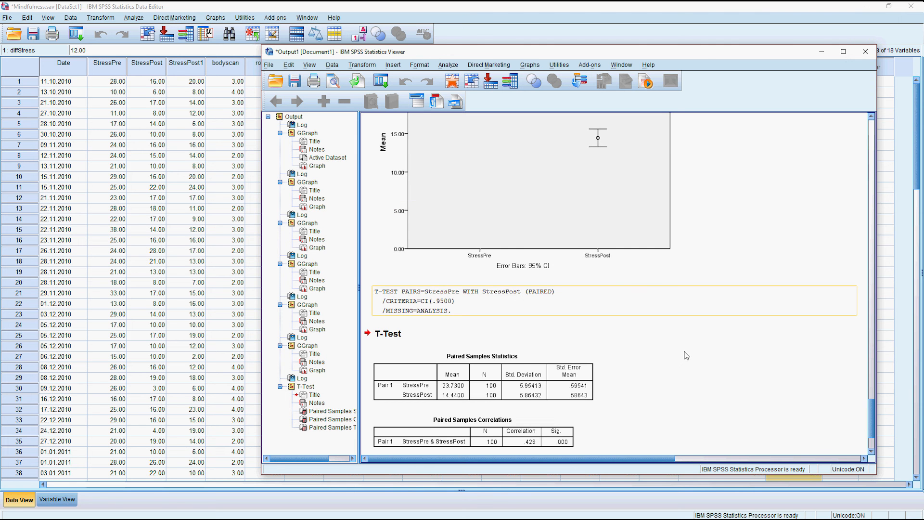
scroll(687, 357, "down", 3)
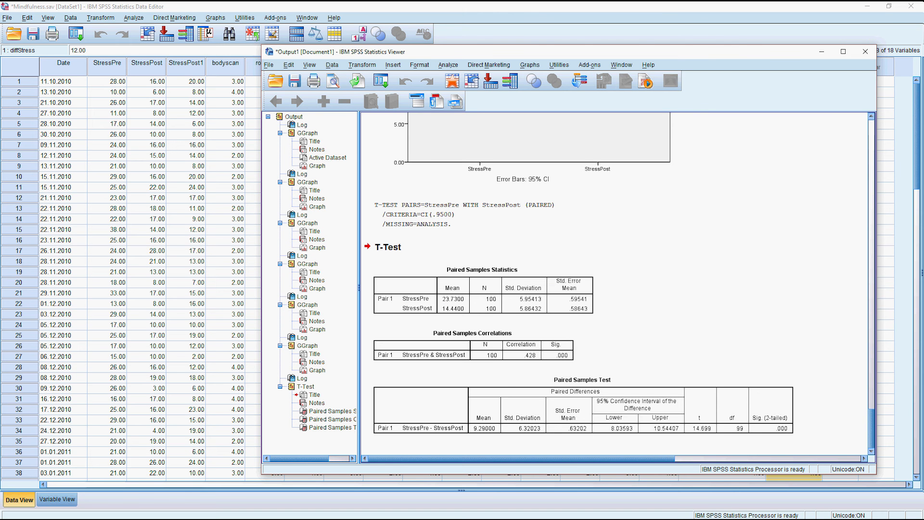